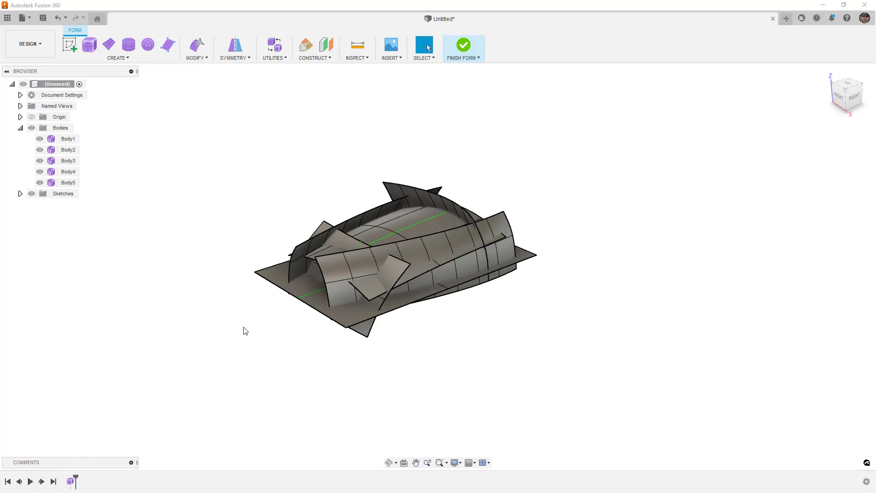
# Select Body1, Body5 and Body2 in turn to identify each patch on the model
pyautogui.click(382, 235)
pyautogui.keyDown('shift'); pyautogui.moveTo(431, 220); pyautogui.dragTo(457, 284, button='middle'); pyautogui.keyUp('shift')
pyautogui.click(458, 284)
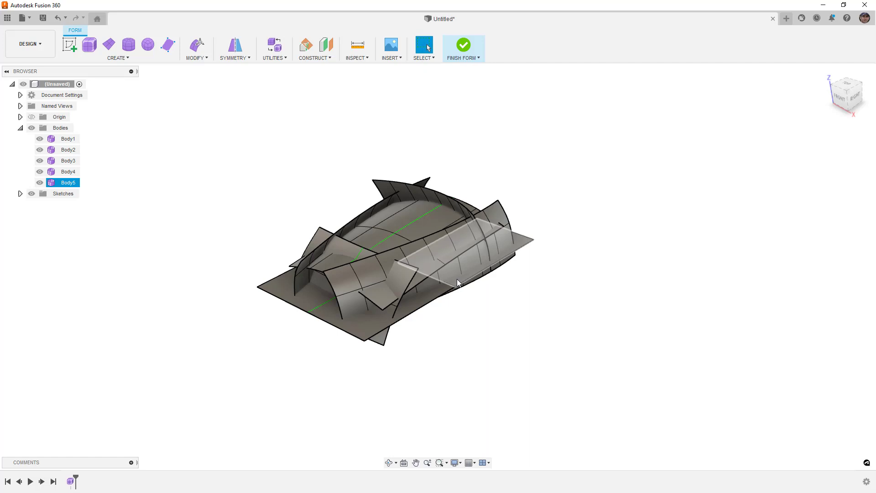
pyautogui.click(463, 298)
pyautogui.keyDown('shift'); pyautogui.moveTo(516, 303); pyautogui.dragTo(523, 310, button='middle'); pyautogui.keyUp('shift')
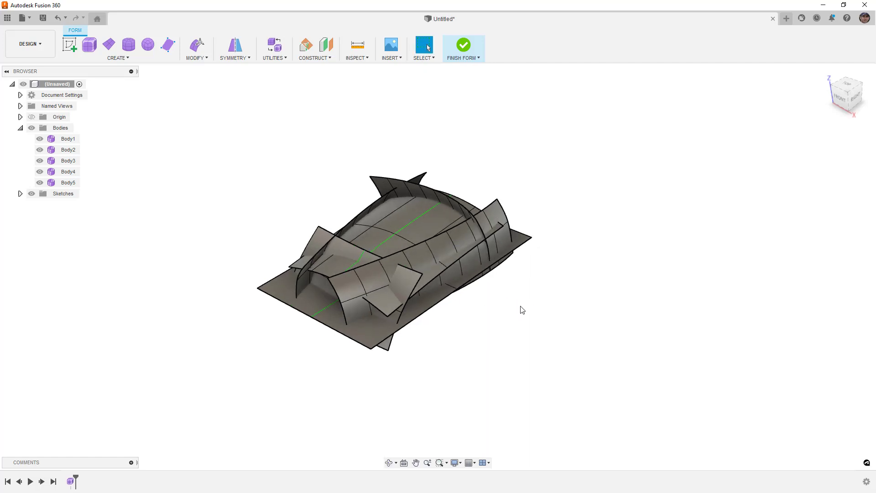
pyautogui.click(410, 256)
pyautogui.scroll(3, 410, 258)
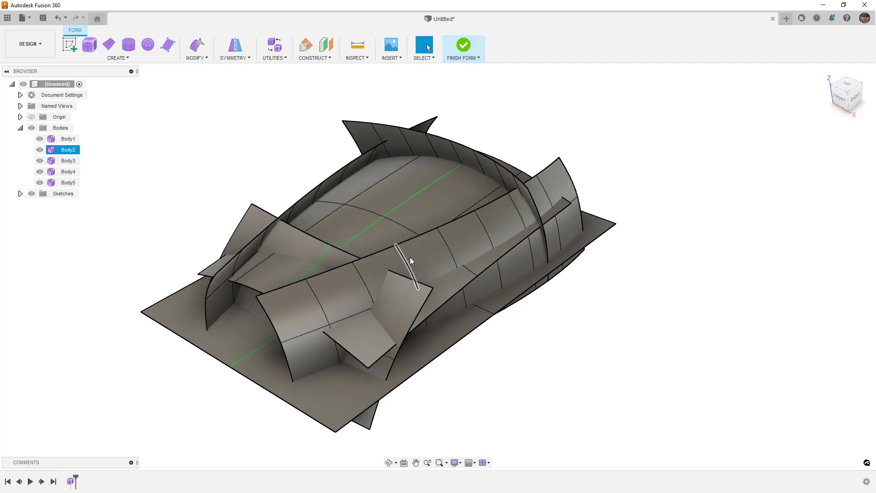
pyautogui.click(426, 284)
pyautogui.click(438, 280)
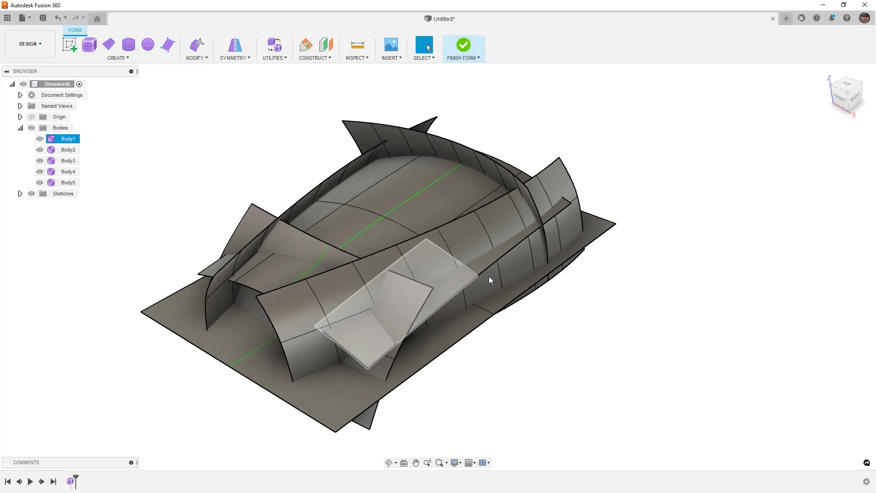
pyautogui.click(681, 294)
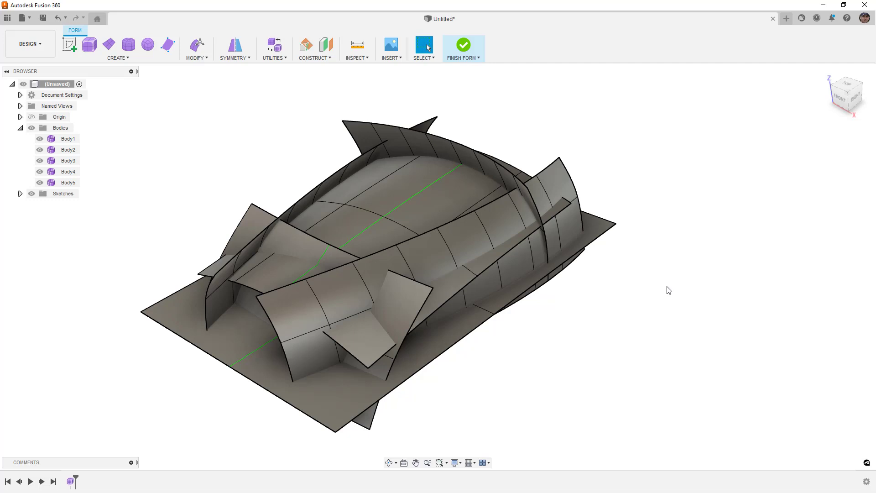
# Inspect the four side strip faces and a roof face from a top-down view
pyautogui.keyDown('shift'); pyautogui.moveTo(564, 270); pyautogui.dragTo(580, 285, button='middle'); pyautogui.keyUp('shift')
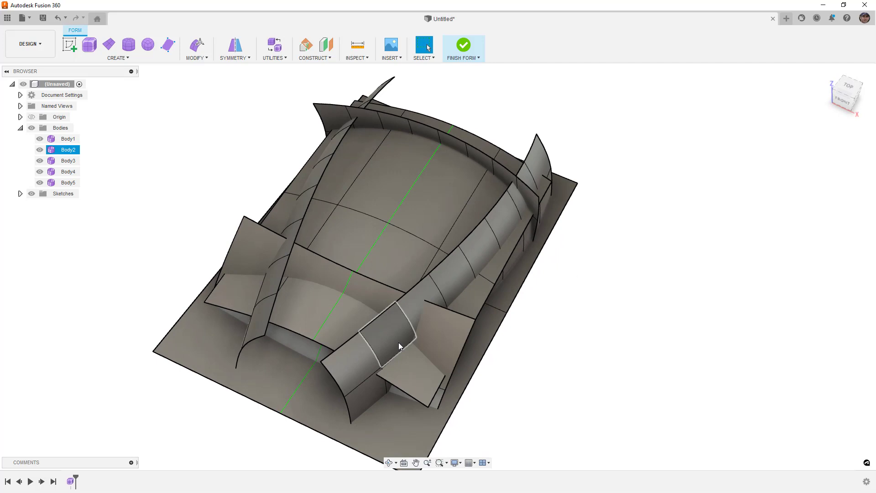
pyautogui.scroll(3, 399, 342)
pyautogui.scroll(1, 405, 336)
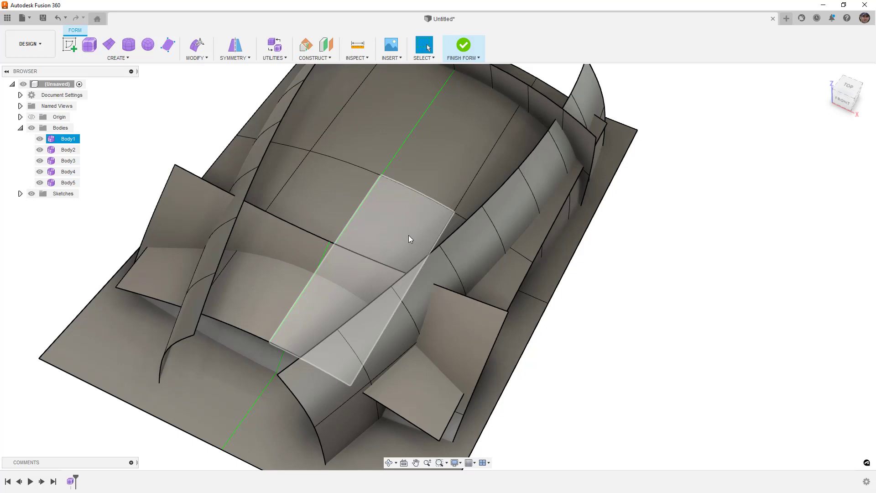
pyautogui.click(469, 258)
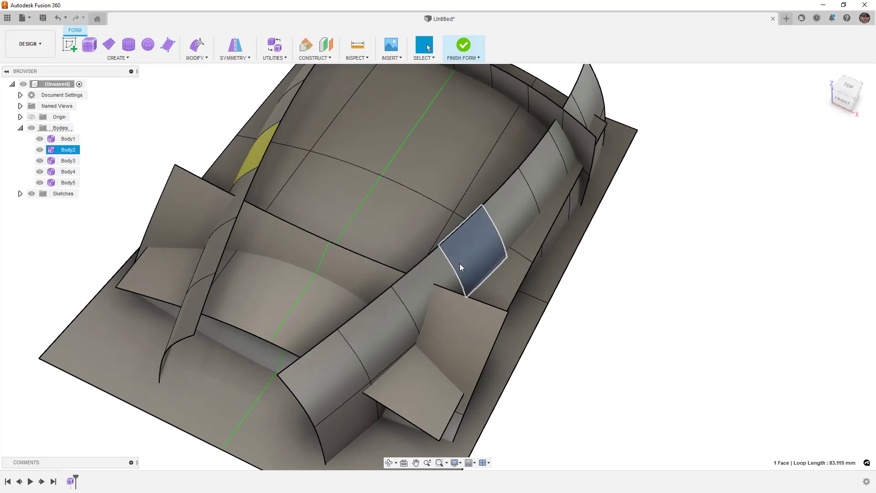
pyautogui.keyDown('shift'); pyautogui.click(434, 273); pyautogui.keyUp('shift')
pyautogui.keyDown('shift'); pyautogui.click(392, 317); pyautogui.keyUp('shift')
pyautogui.keyDown('shift'); pyautogui.click(331, 367); pyautogui.keyUp('shift')
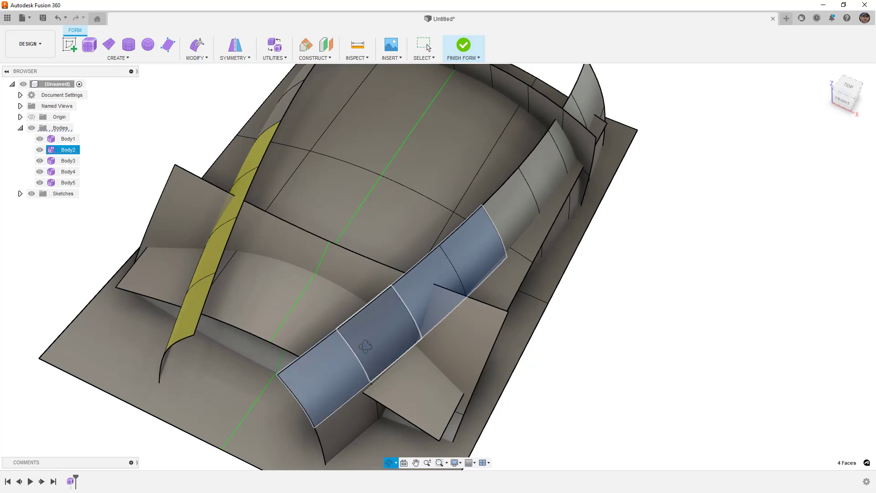
pyautogui.keyDown('shift'); pyautogui.moveTo(331, 368); pyautogui.dragTo(372, 346, button='middle'); pyautogui.keyUp('shift')
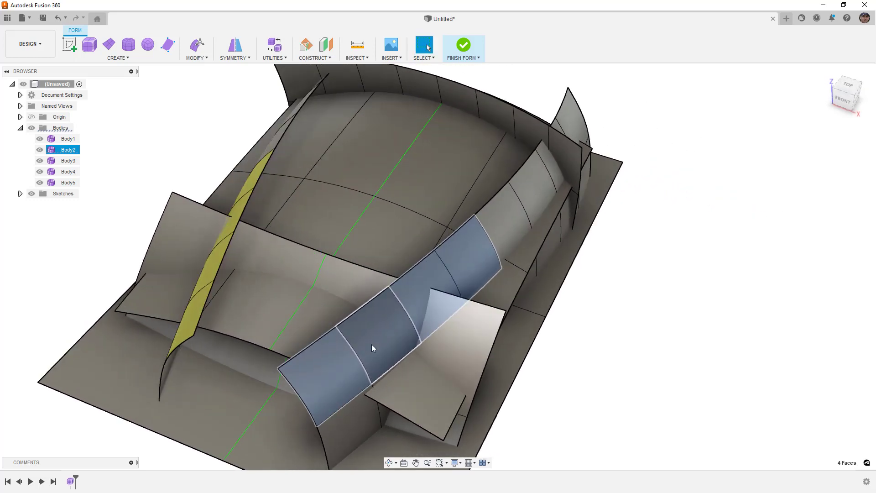
pyautogui.click(375, 169)
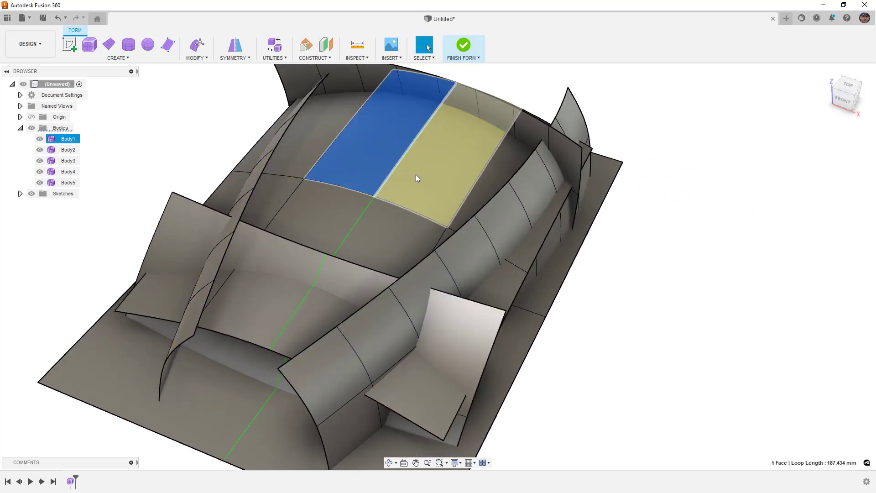
pyautogui.scroll(-5, 416, 175)
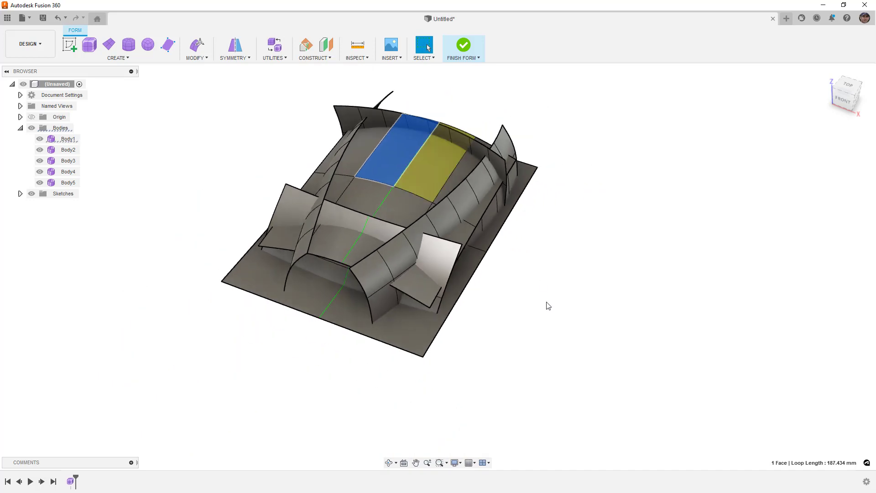
pyautogui.click(545, 304)
pyautogui.keyDown('shift'); pyautogui.moveTo(544, 302); pyautogui.dragTo(540, 283, button='middle'); pyautogui.keyUp('shift')
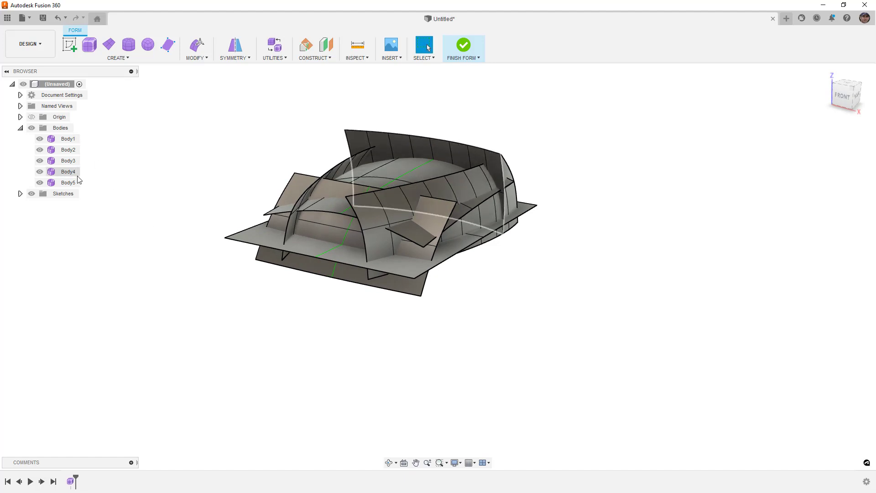
# Finish the form and expand the Bodies folder to show Body1 through Body6
pyautogui.click(465, 47)
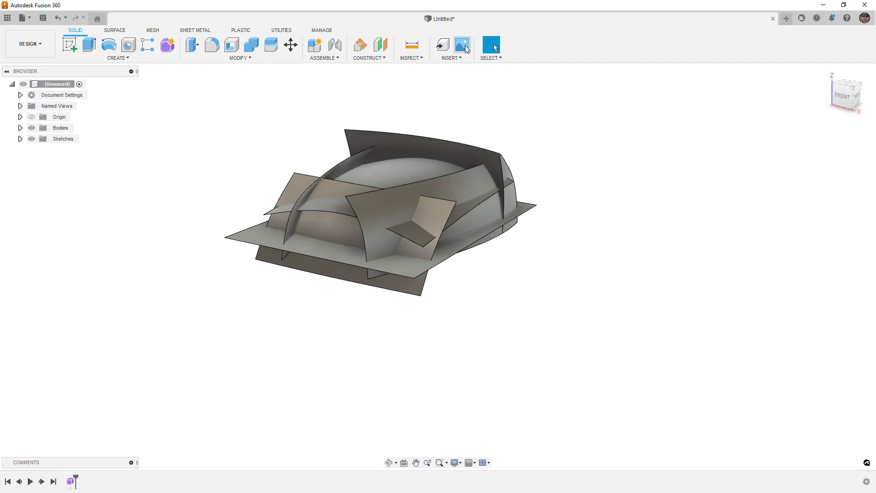
pyautogui.click(20, 129)
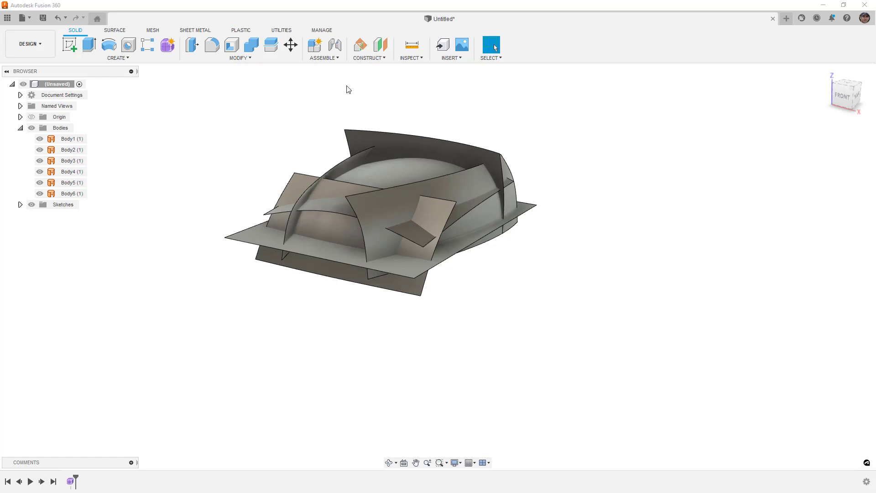
pyautogui.moveTo(541, 223)
pyautogui.keyDown('shift'); pyautogui.mouseDown(button='middle')
pyautogui.moveTo(475, 221)
pyautogui.moveTo(506, 216)
pyautogui.moveTo(525, 178)
pyautogui.moveTo(521, 223)
pyautogui.mouseUp(button='middle'); pyautogui.keyUp('shift')
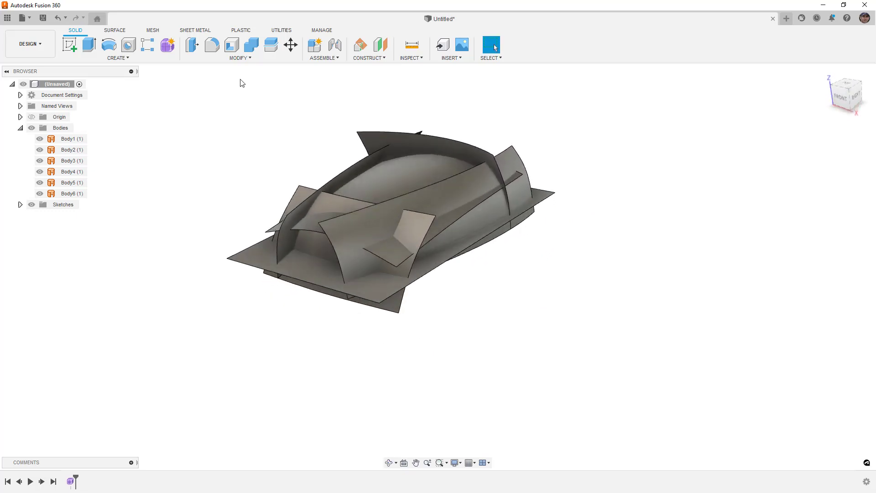
# On the Surface tools, trim the side patches using the top surface as the cutting tool
pyautogui.click(114, 30)
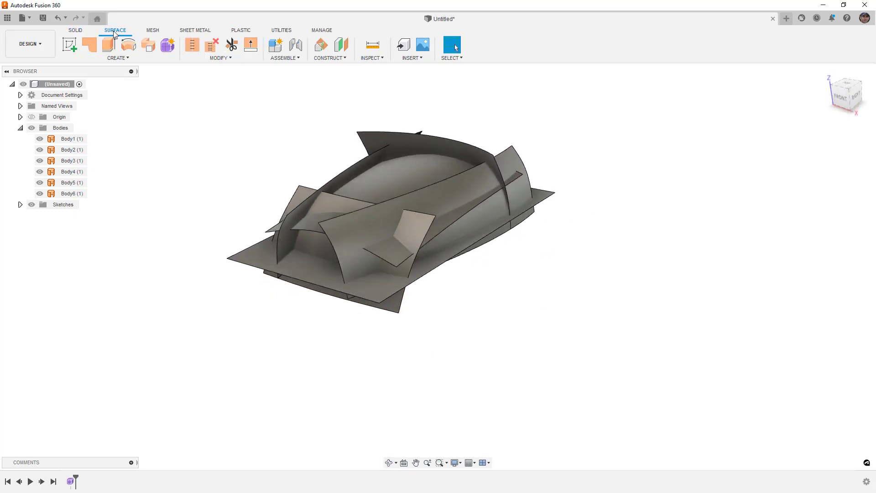
pyautogui.click(229, 45)
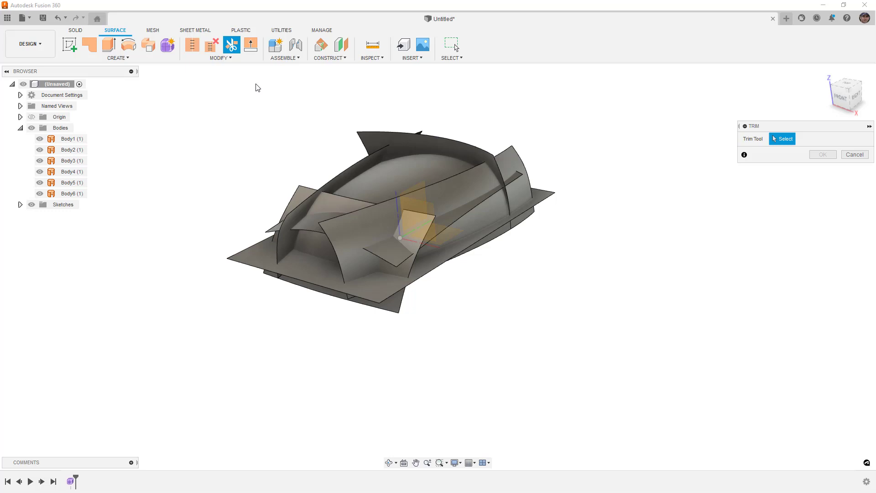
pyautogui.click(421, 164)
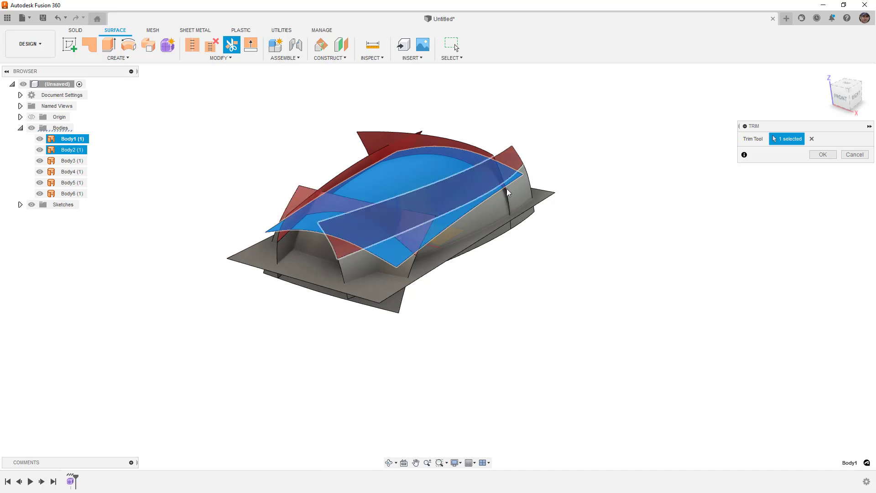
pyautogui.click(815, 155)
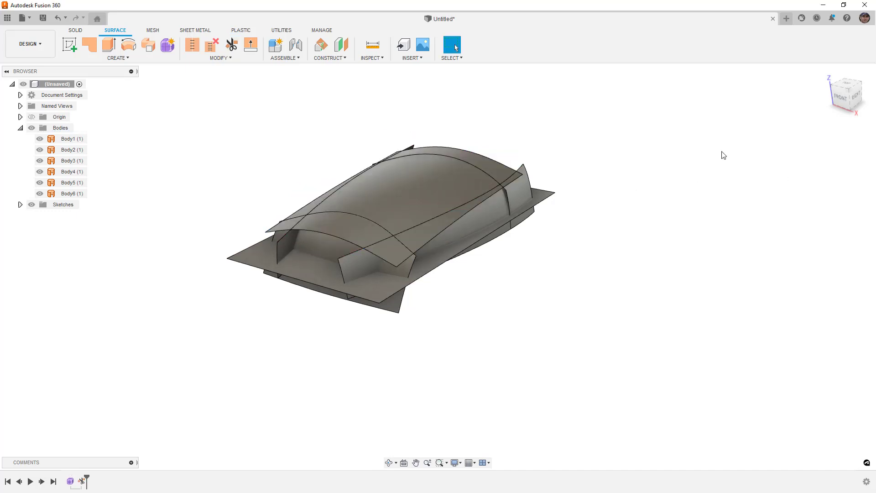
pyautogui.keyDown('shift'); pyautogui.moveTo(721, 157); pyautogui.dragTo(636, 245, button='middle'); pyautogui.keyUp('shift')
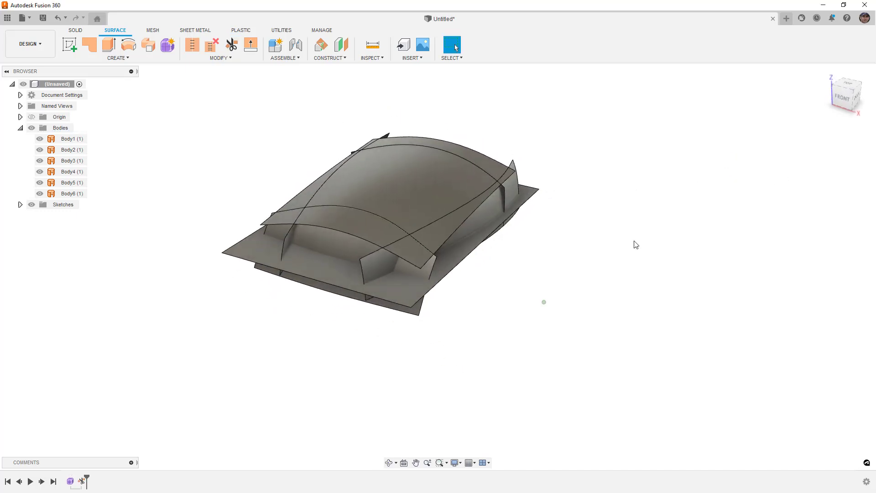
# Delete the trial trim and set all six bodies as Boundary Fill tools
pyautogui.click(82, 482)
pyautogui.press('Delete')
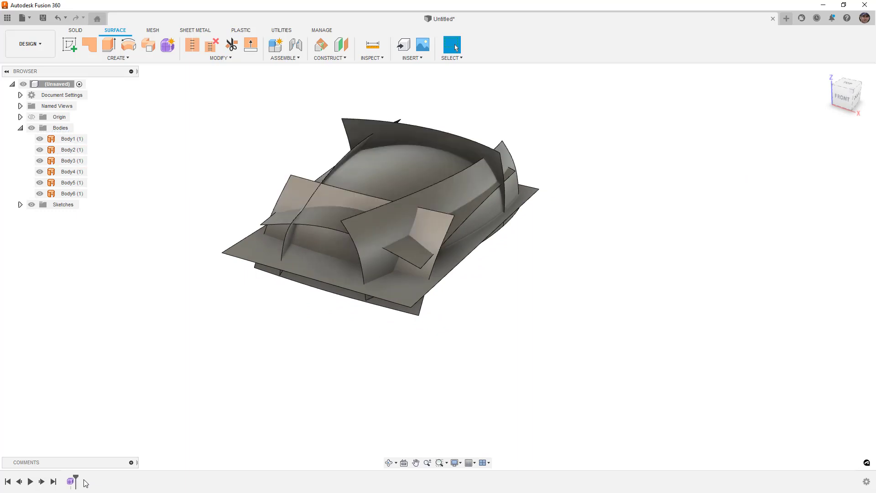
pyautogui.click(117, 58)
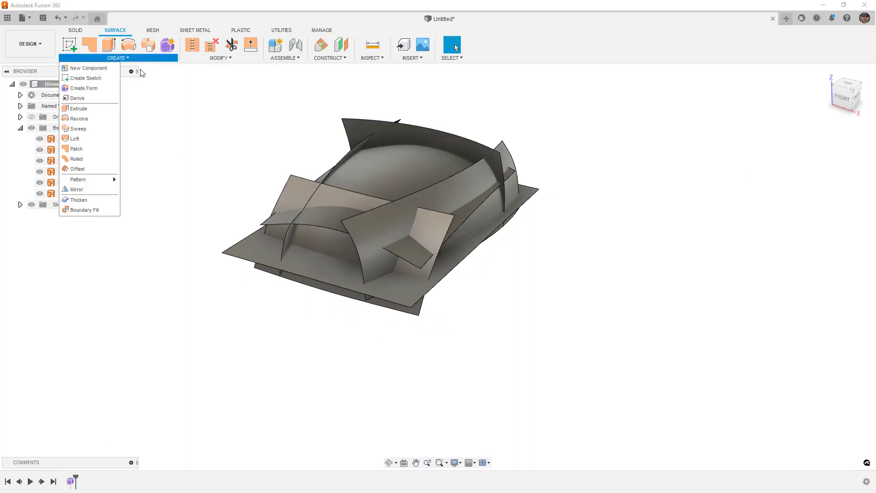
pyautogui.click(106, 210)
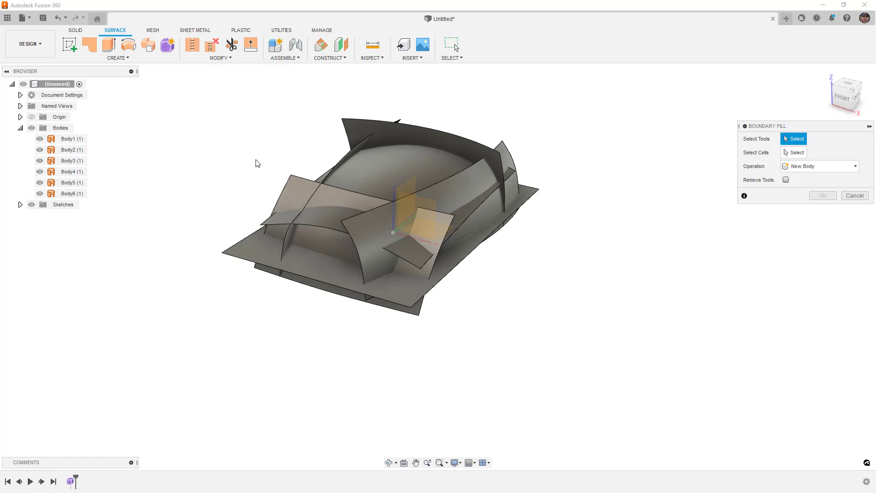
pyautogui.click(73, 138)
pyautogui.keyDown('shift'); pyautogui.click(73, 193); pyautogui.keyUp('shift')
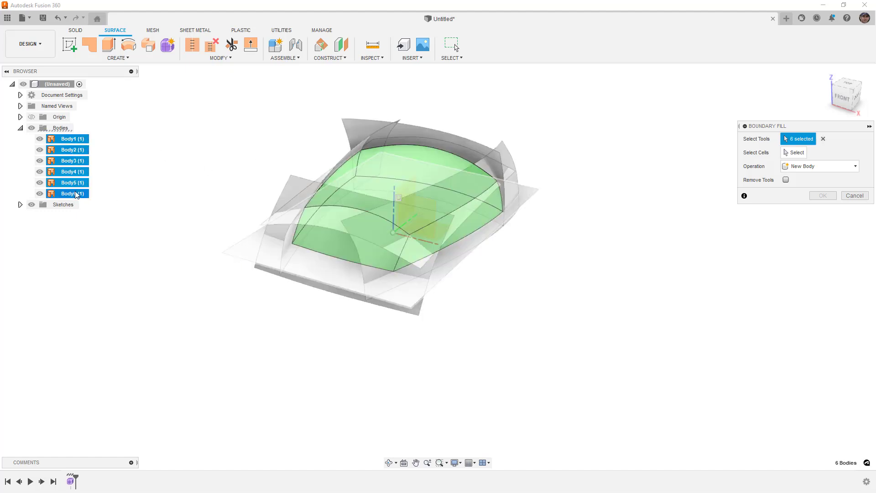
# Select the enclosed cell and create it as the new solid Body7
pyautogui.moveTo(563, 283)
pyautogui.keyDown('shift'); pyautogui.mouseDown(button='middle')
pyautogui.moveTo(519, 275)
pyautogui.moveTo(557, 285)
pyautogui.mouseUp(button='middle'); pyautogui.keyUp('shift')
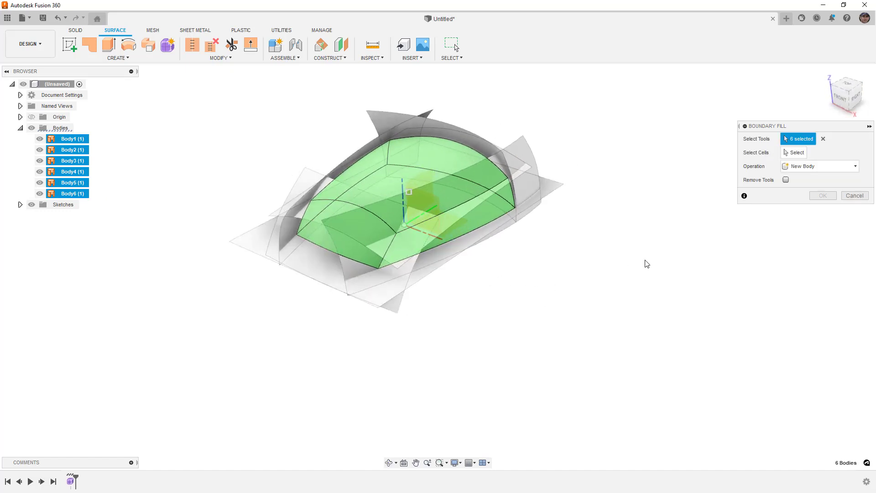
pyautogui.click(797, 153)
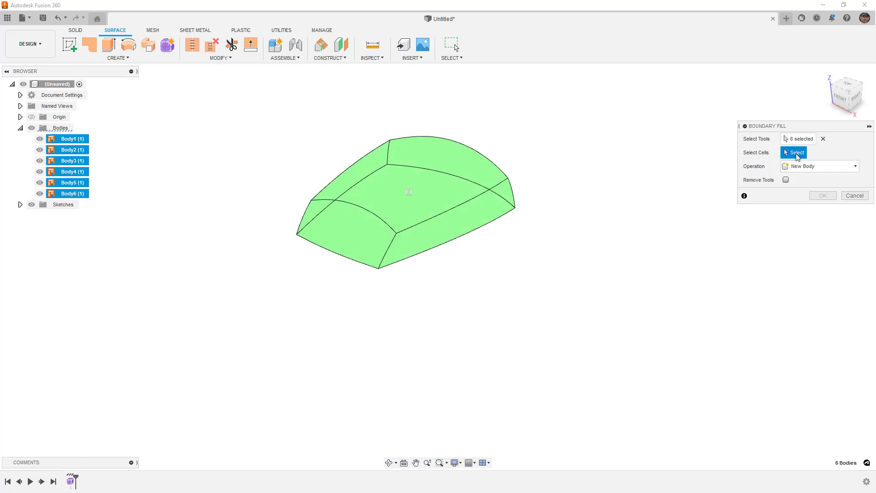
pyautogui.click(409, 192)
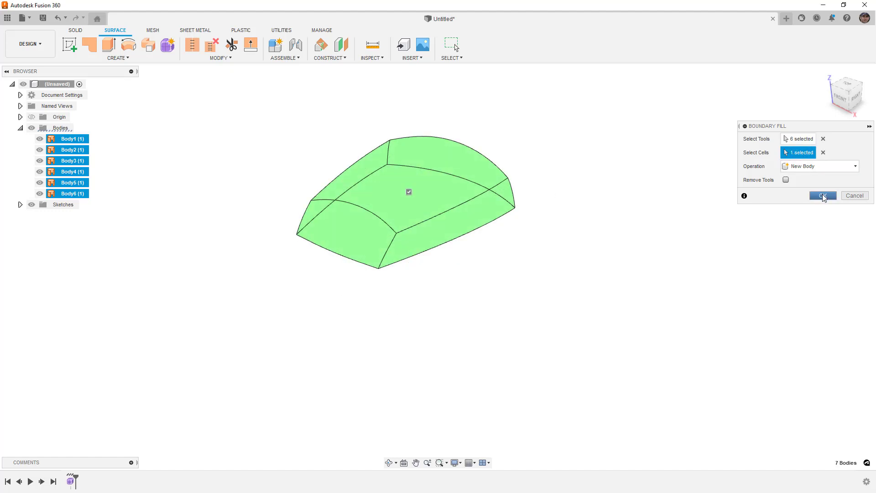
pyautogui.click(823, 195)
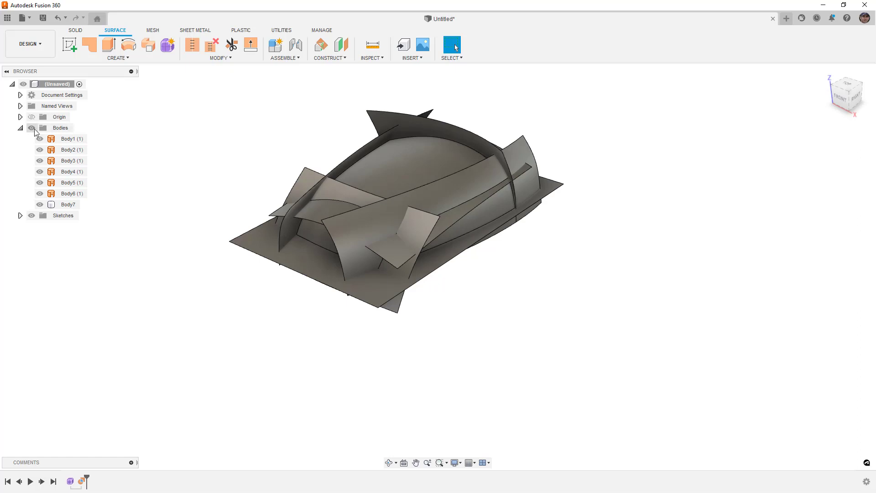
# Hide Body1 through Body6 so only solid Body7 shows, then reframe the view on it
pyautogui.click(40, 139)
pyautogui.click(40, 150)
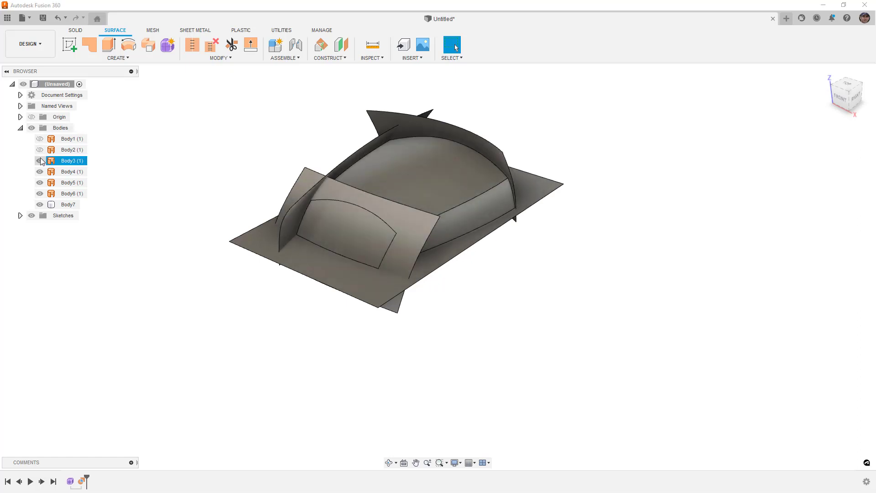
pyautogui.click(40, 161)
pyautogui.click(40, 172)
pyautogui.click(39, 182)
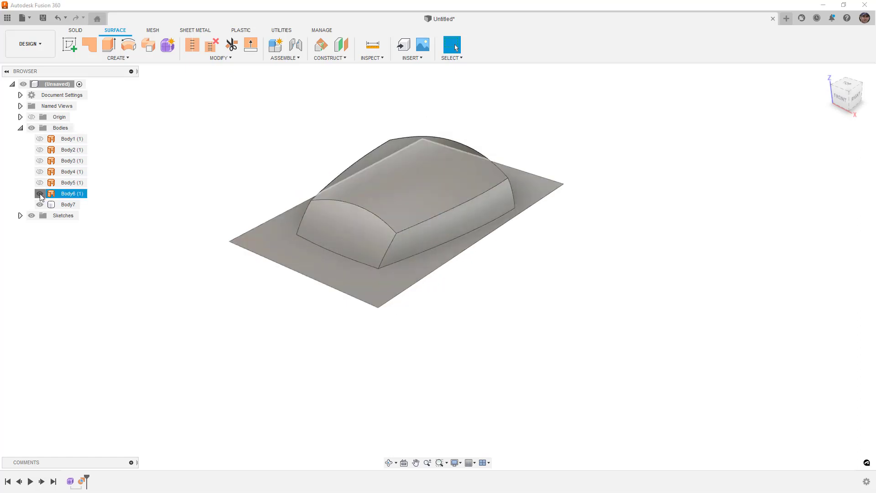
pyautogui.click(40, 193)
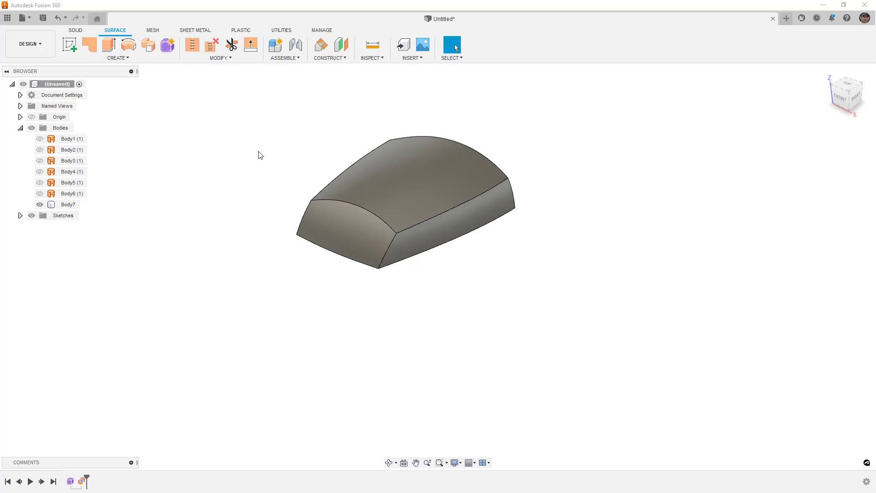
pyautogui.keyDown('shift'); pyautogui.moveTo(275, 170); pyautogui.dragTo(267, 150, button='middle'); pyautogui.keyUp('shift')
pyautogui.moveTo(351, 130); pyautogui.dragTo(302, 143, button='middle')
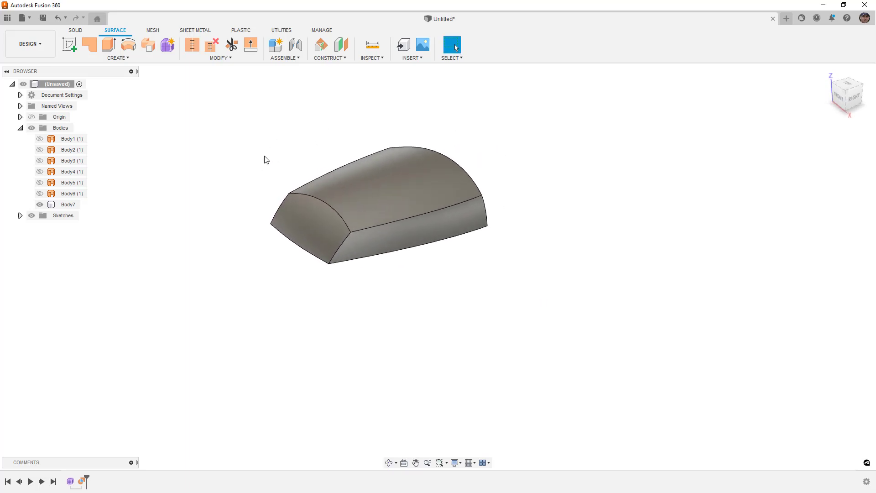
# Fillet the left and front corner edges at 25 mm with curvature (G2) continuity
pyautogui.click(75, 30)
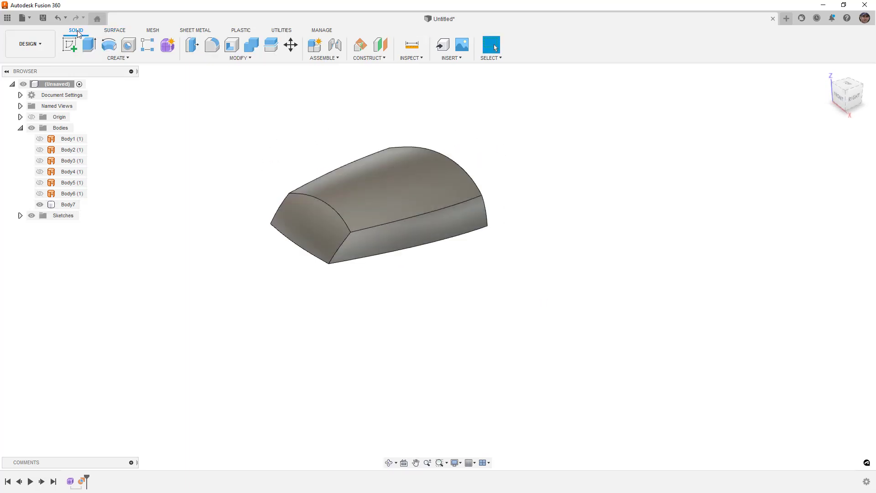
pyautogui.click(212, 45)
pyautogui.click(276, 199)
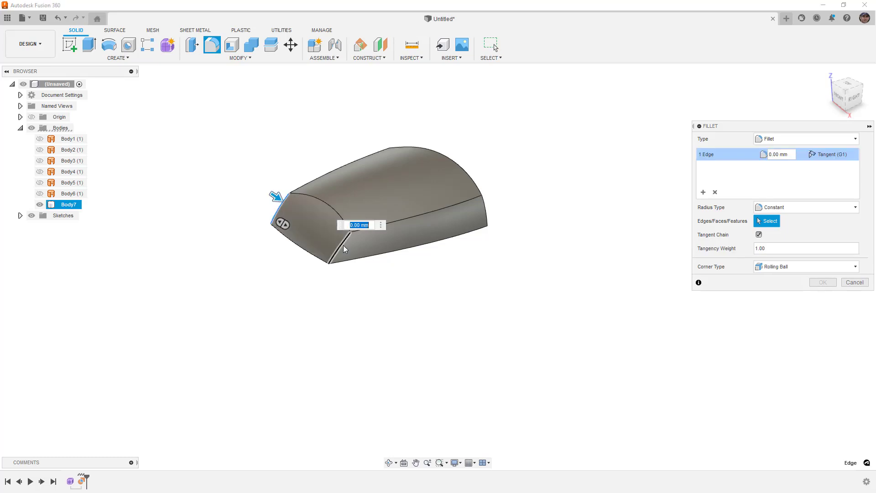
pyautogui.click(342, 248)
pyautogui.write('30')
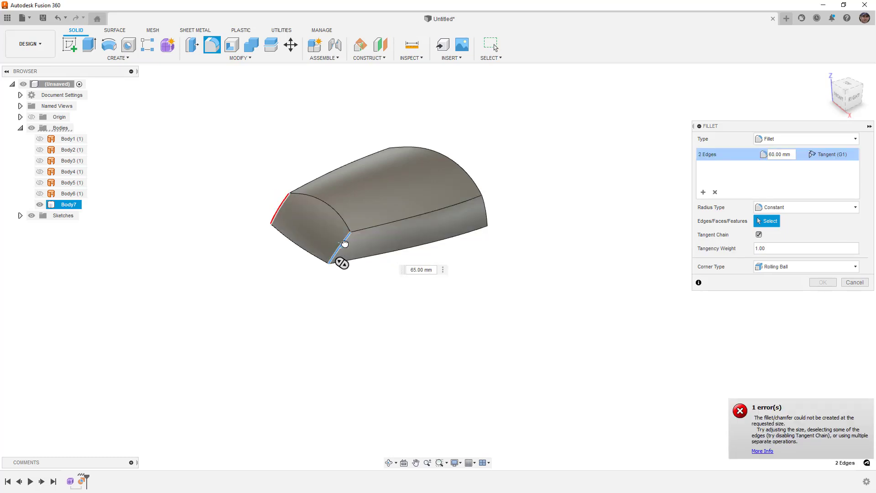
pyautogui.write('25')
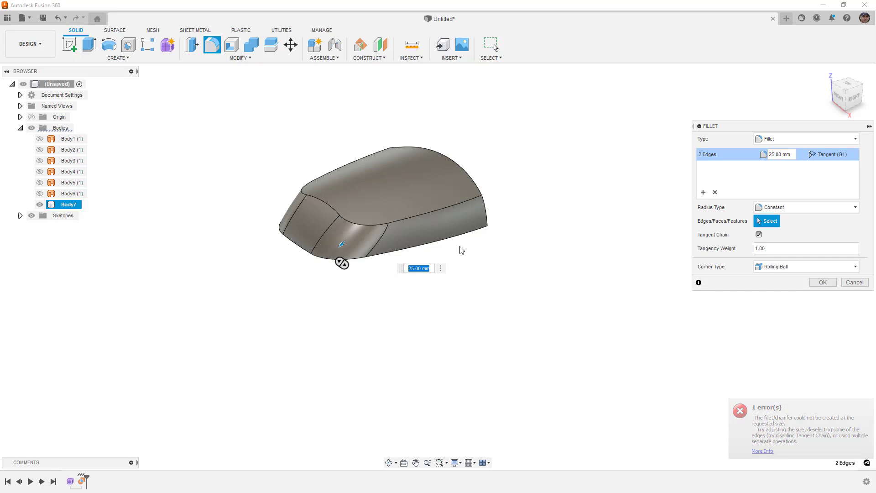
pyautogui.click(825, 155)
pyautogui.click(835, 177)
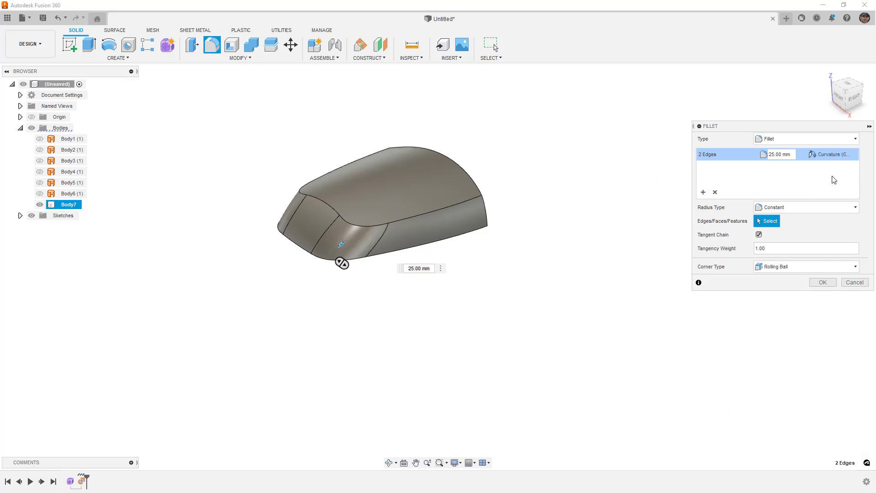
pyautogui.click(823, 282)
# Fillet the right-end corner edge at 30 mm with curvature (G2) continuity
pyautogui.rightClick(612, 233)
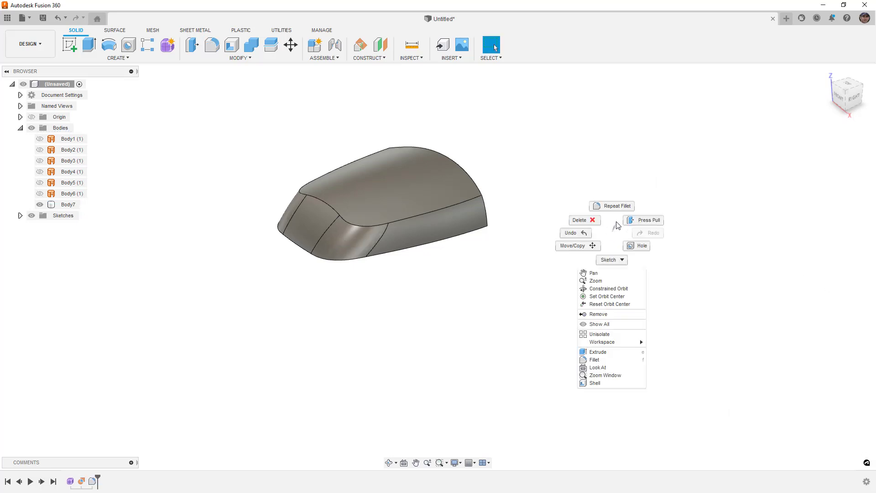
pyautogui.click(618, 207)
pyautogui.click(487, 211)
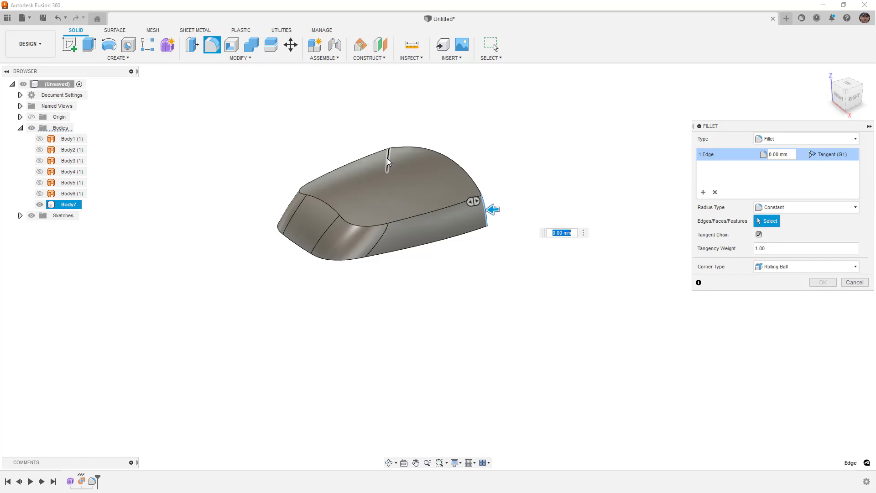
pyautogui.write('20')
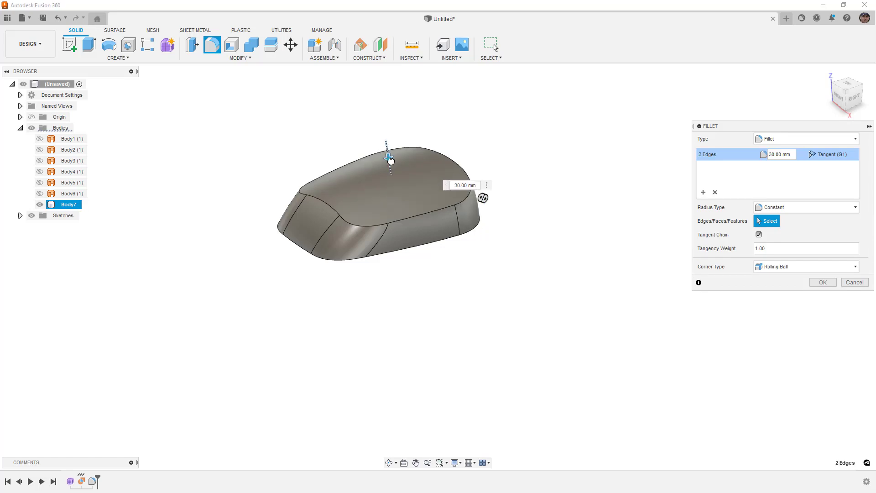
pyautogui.click(831, 154)
pyautogui.click(831, 175)
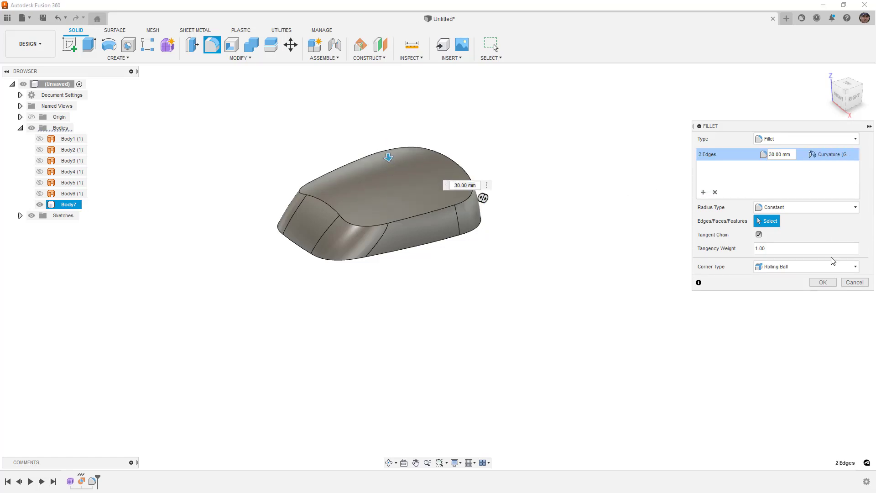
pyautogui.click(823, 282)
# Set up a 10 mm curvature-continuous fillet on the chain of top edges
pyautogui.rightClick(582, 137)
pyautogui.click(574, 123)
pyautogui.click(471, 196)
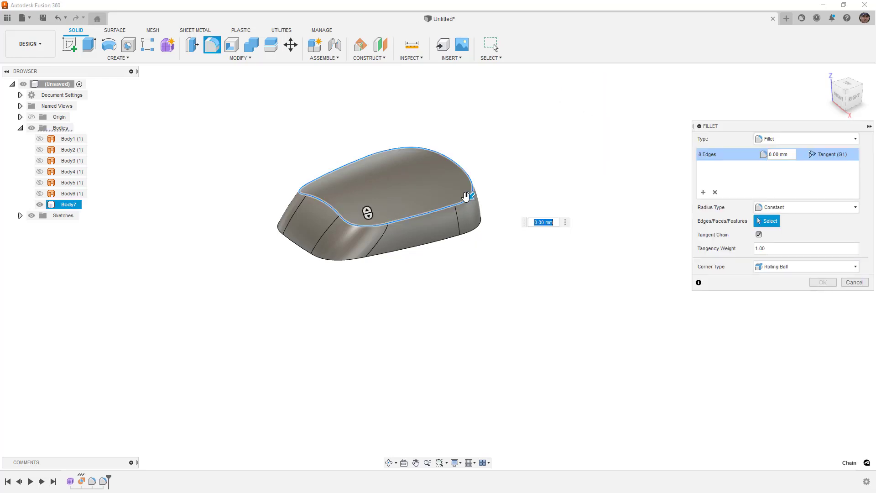
pyautogui.write('20')
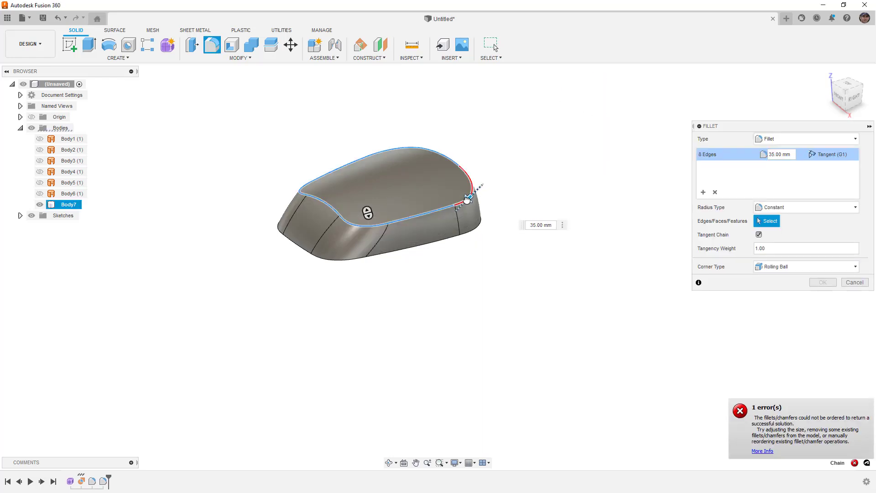
pyautogui.write('10')
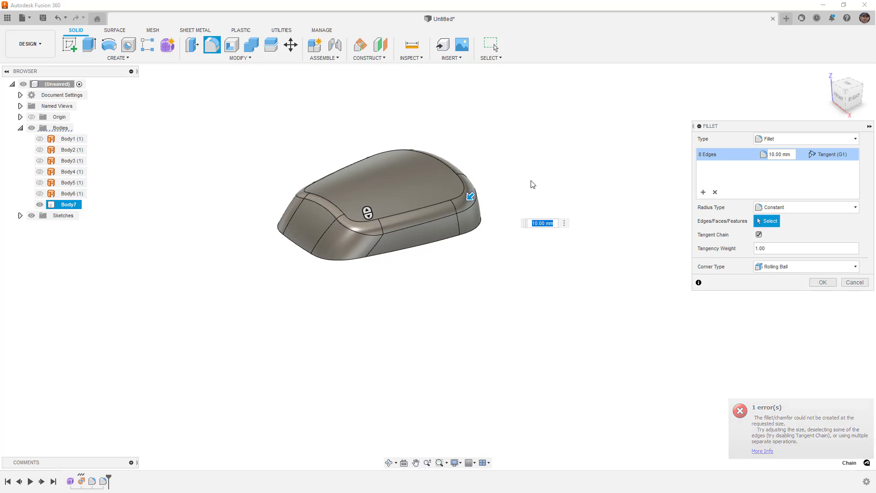
pyautogui.click(831, 154)
pyautogui.click(836, 177)
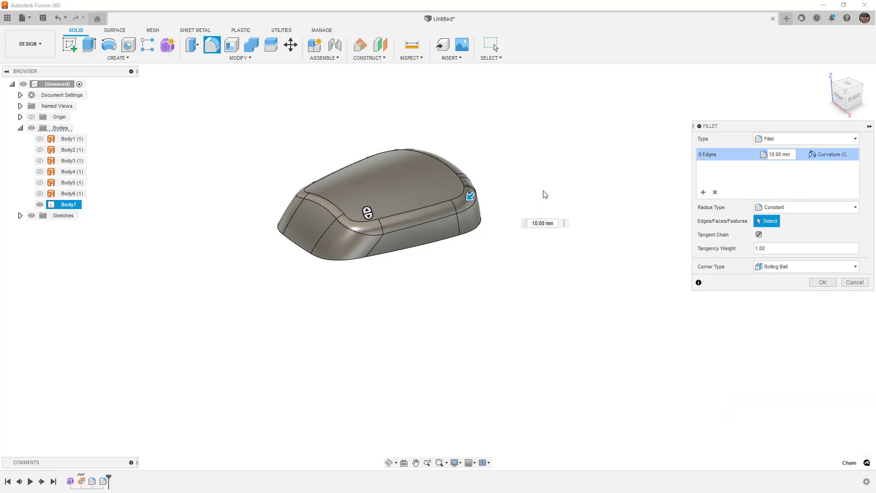
pyautogui.keyDown('shift'); pyautogui.moveTo(543, 193); pyautogui.dragTo(530, 179, button='middle'); pyautogui.keyUp('shift')
# Check the fillet from the right, keep Constant radius type, and apply the 10 mm fillet
pyautogui.click(851, 88)
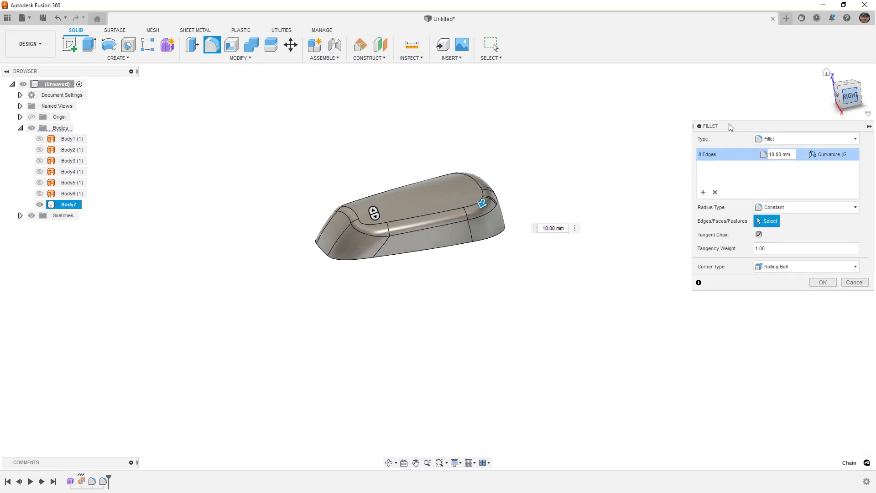
pyautogui.scroll(2, 440, 248)
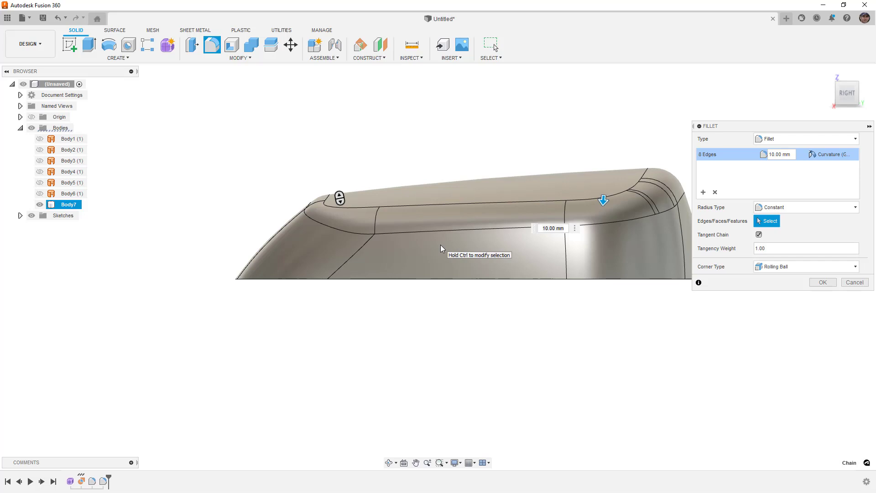
pyautogui.scroll(-2, 312, 270)
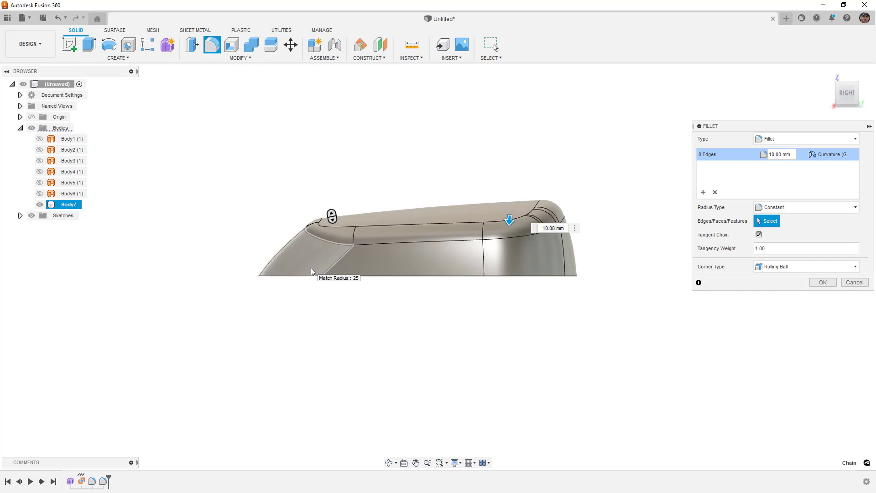
pyautogui.click(831, 208)
pyautogui.click(800, 230)
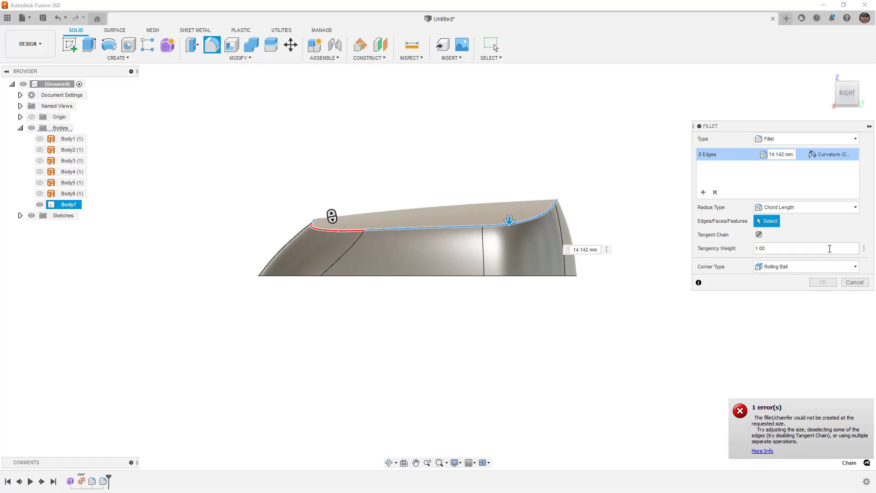
pyautogui.click(822, 208)
pyautogui.click(802, 220)
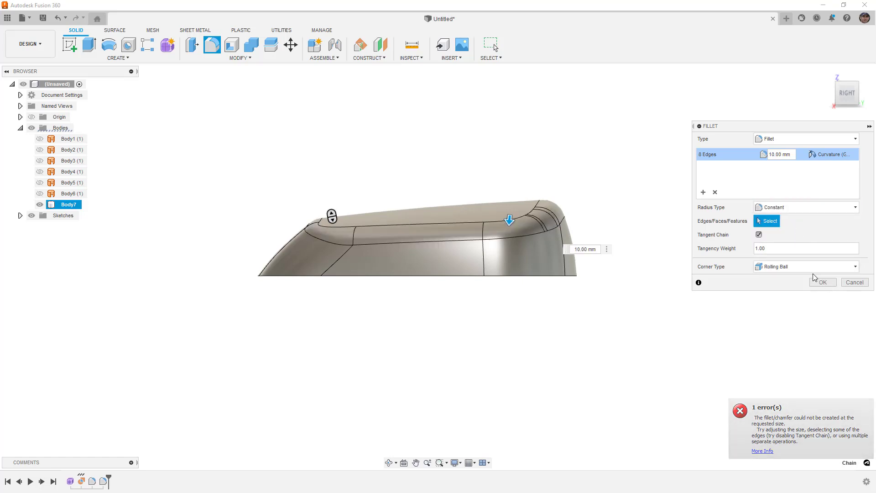
pyautogui.click(823, 282)
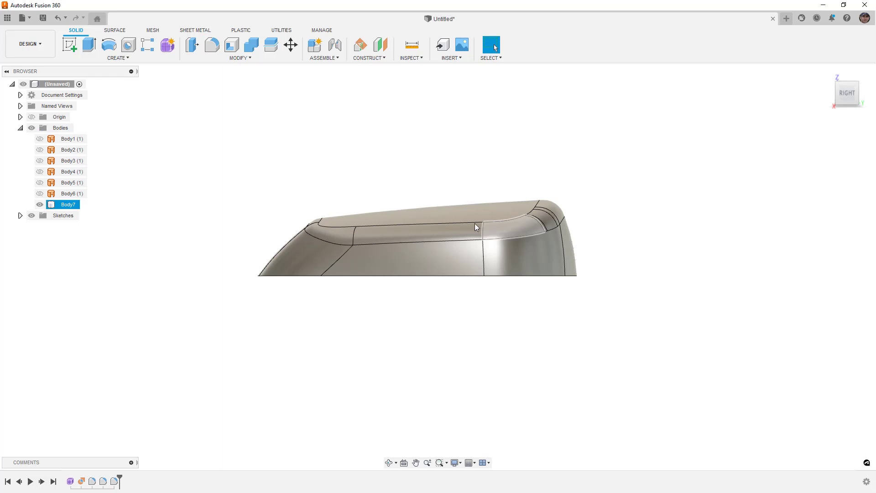
pyautogui.keyDown('shift'); pyautogui.moveTo(475, 226); pyautogui.dragTo(715, 262, button='middle'); pyautogui.keyUp('shift')
pyautogui.click(479, 251)
pyautogui.scroll(-4, 577, 268)
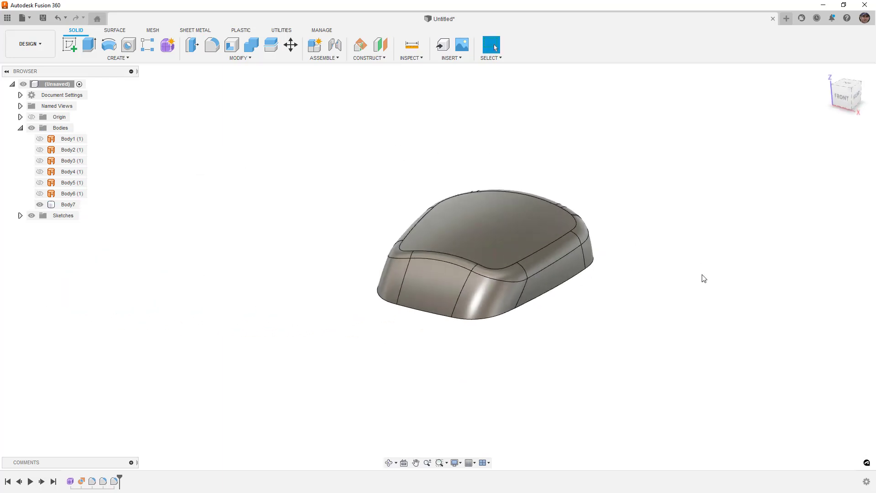